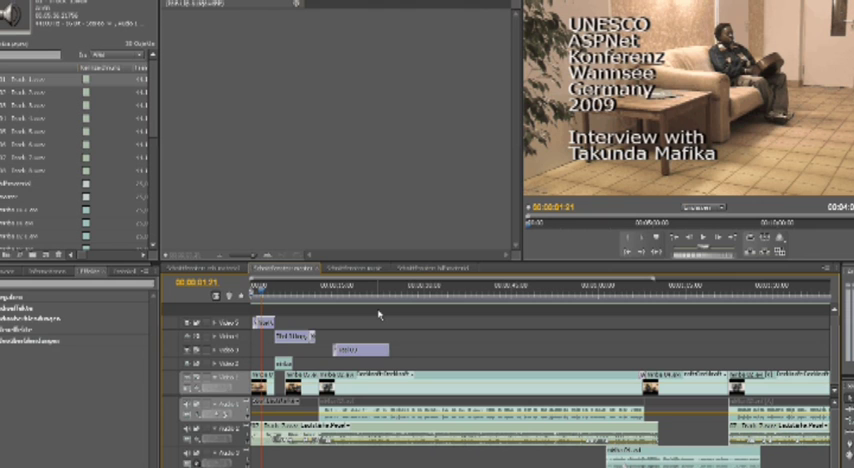
Select the interview audio clip on track two and add a Volume Level keyframe at the playhead.
{"action": "left_click", "coordinate": [450, 432]}
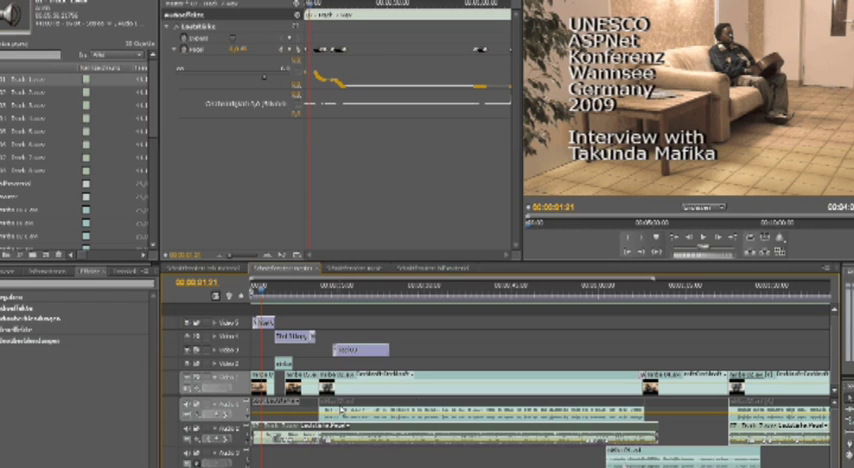
{"action": "left_click", "coordinate": [425, 412]}
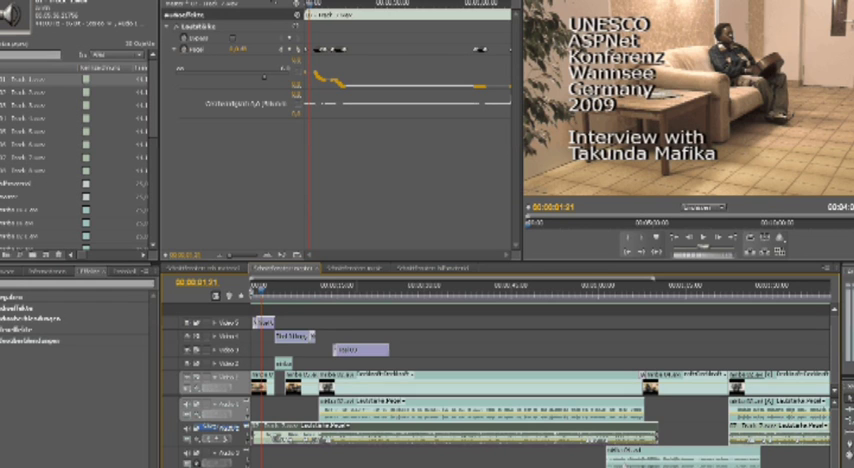
{"action": "left_click", "coordinate": [309, 60]}
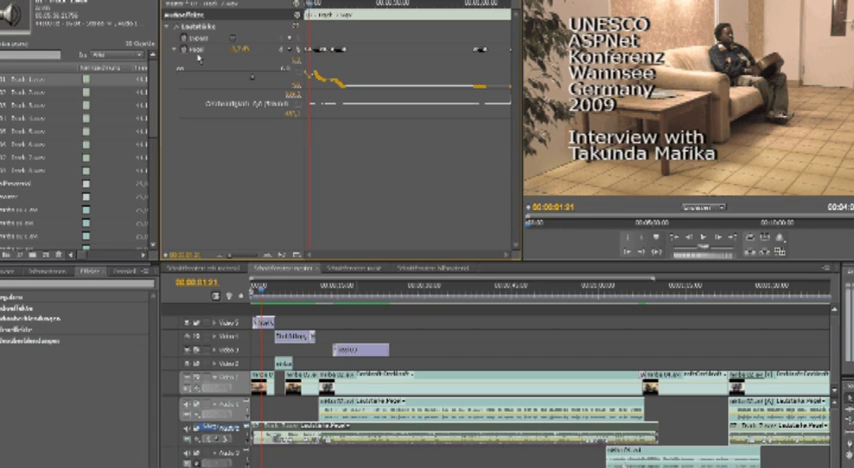
Turn off Level animation, confirm removing all keyframes, and lower the clip's constant volume.
{"action": "left_click", "coordinate": [185, 50]}
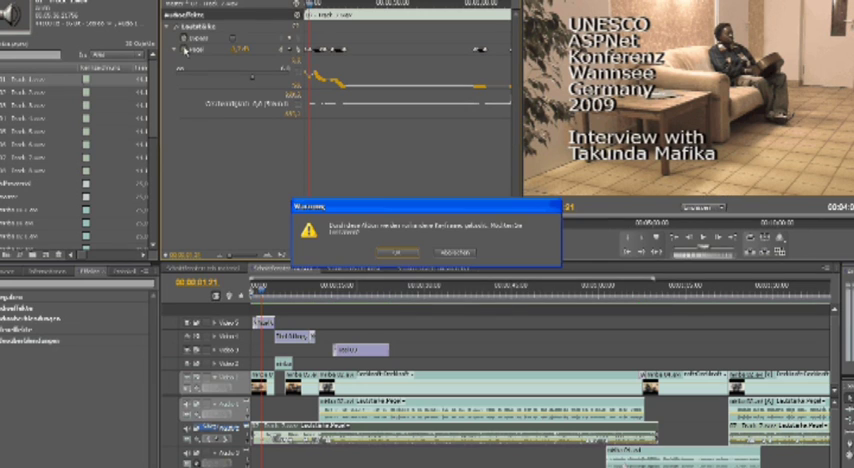
{"action": "left_click", "coordinate": [401, 253]}
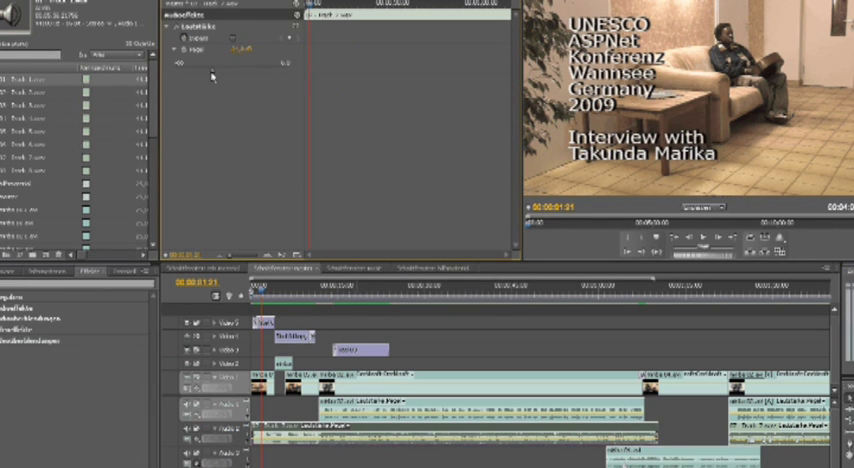
{"action": "mouse_move", "coordinate": [225, 71]}
{"action": "left_mouse_down"}
{"action": "mouse_move", "coordinate": [240, 71]}
{"action": "mouse_move", "coordinate": [213, 72]}
{"action": "left_mouse_up"}
Re-enable the Level stopwatch and play the interview sequence from its start.
{"action": "left_click", "coordinate": [181, 58]}
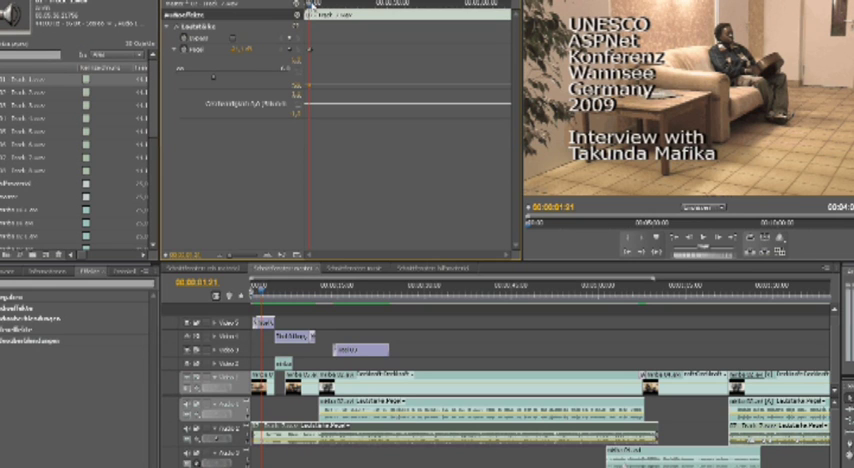
{"action": "key", "text": "Home"}
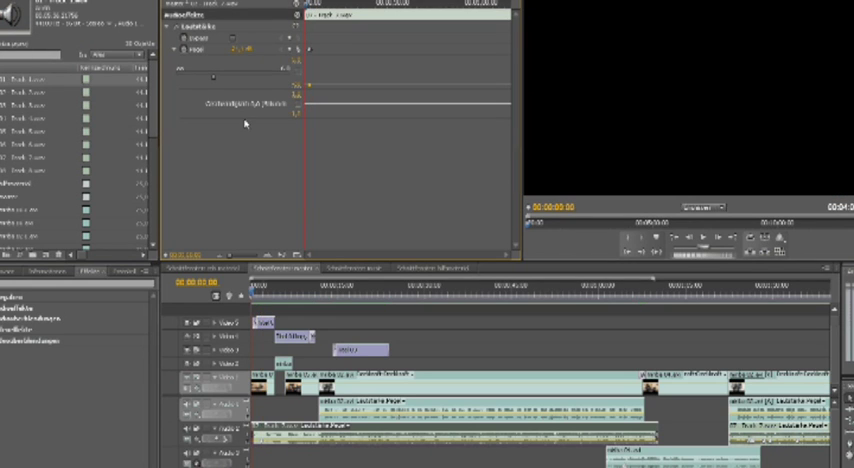
{"action": "left_click", "coordinate": [702, 237]}
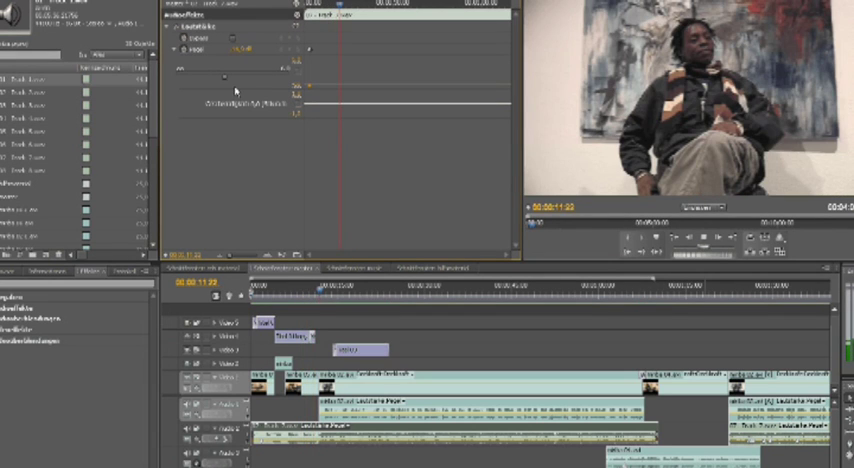
Stop playback and move the playhead back to about 00:00:04.
{"action": "left_click", "coordinate": [703, 237]}
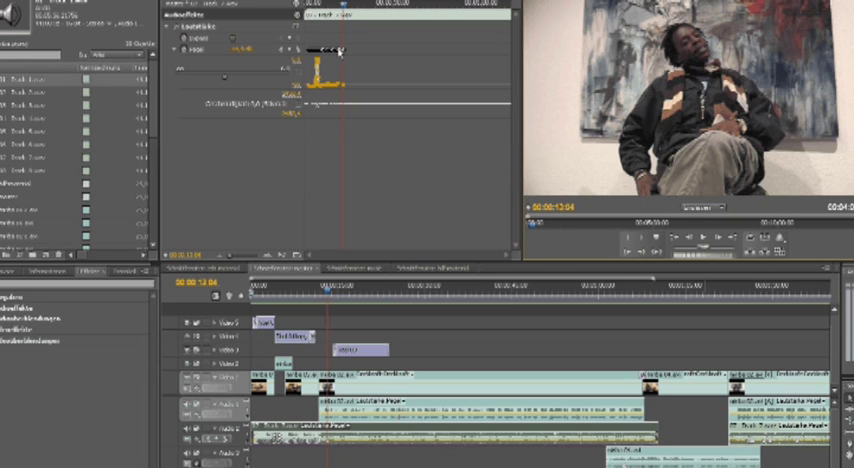
{"action": "left_click", "coordinate": [318, 14]}
{"action": "left_click_drag", "start_coordinate": [318, 14], "coordinate": [316, 20]}
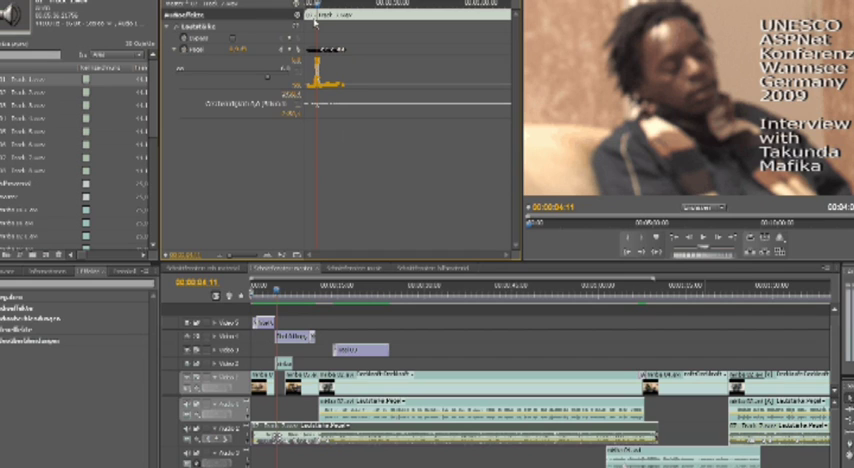